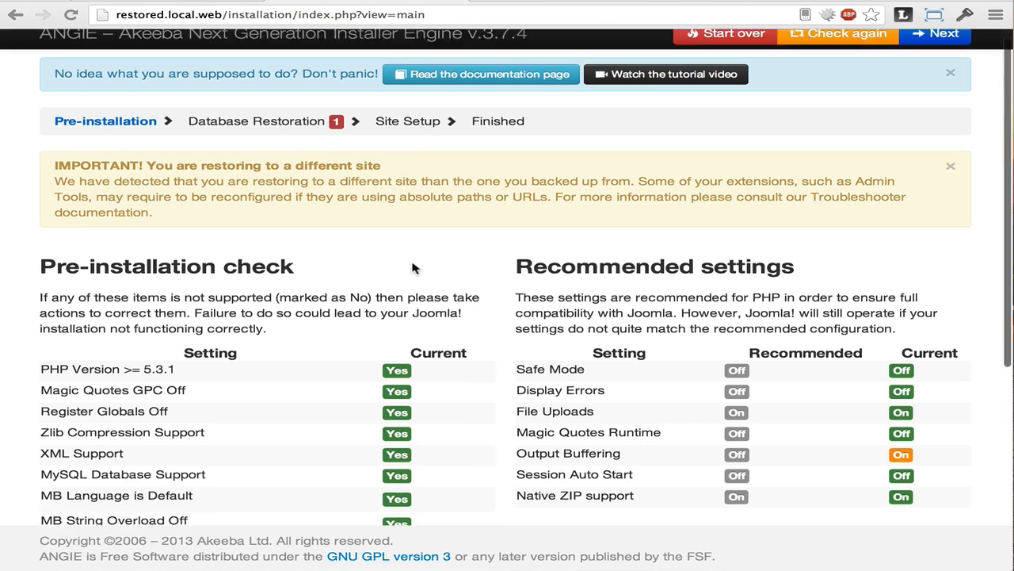
{"action": "scroll", "coordinate": [412, 268], "scroll_direction": "down", "scroll_amount": 5}
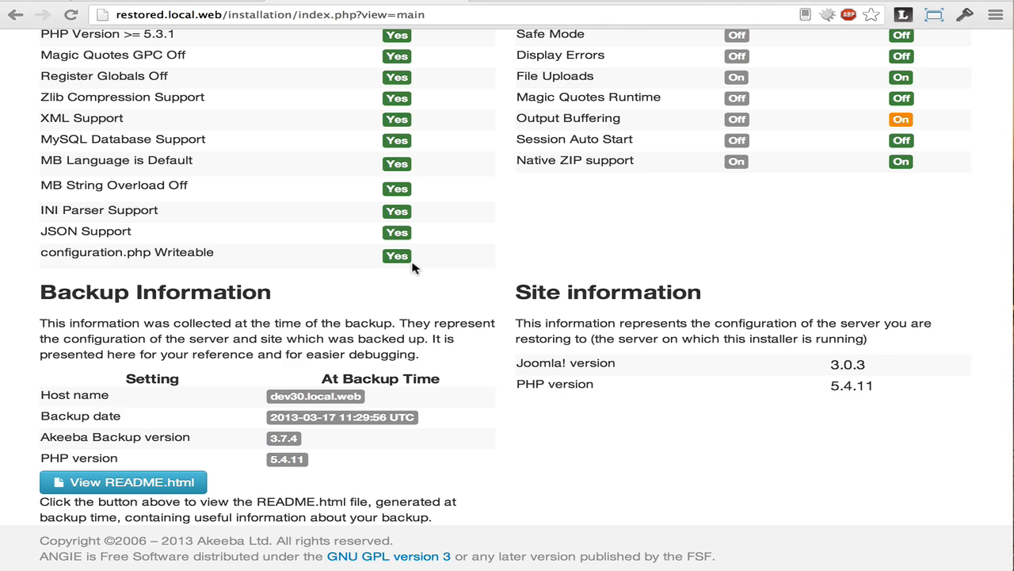
{"action": "scroll", "coordinate": [412, 268], "scroll_direction": "up", "scroll_amount": 8}
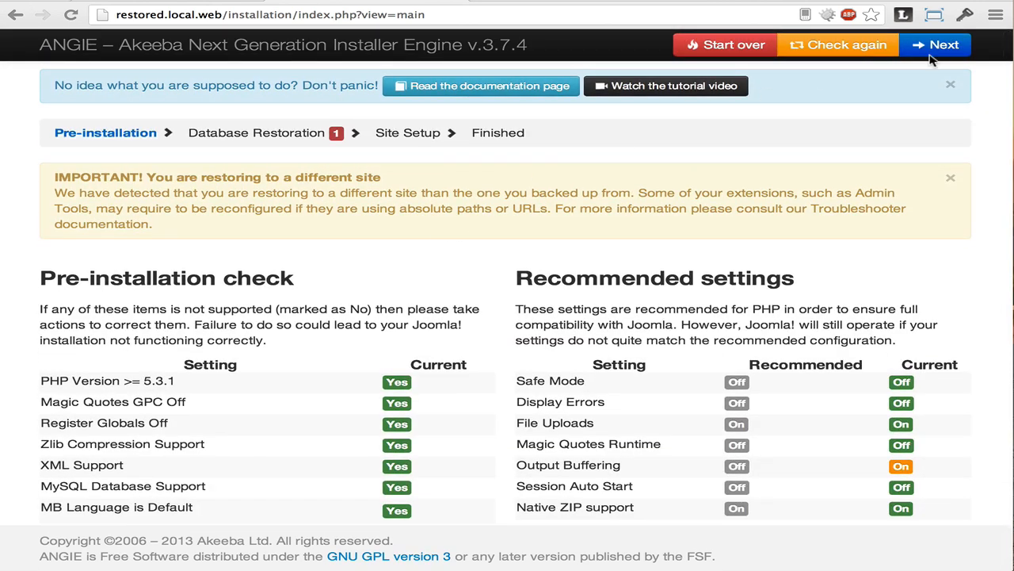
Step: Advance to the database step and choose MySQLi (preferred) as the database type
{"action": "left_click", "coordinate": [939, 46]}
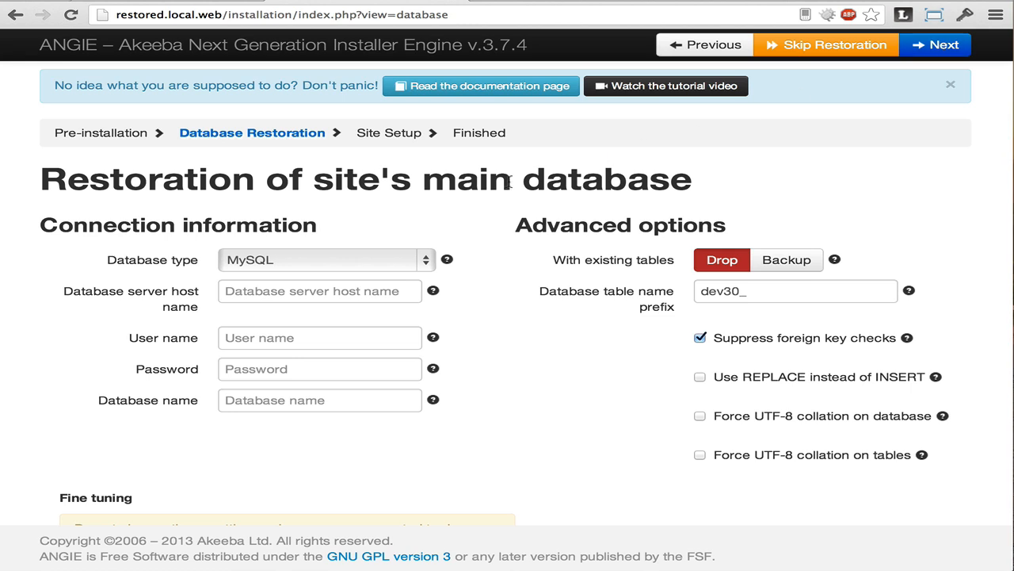
{"action": "left_click", "coordinate": [394, 264]}
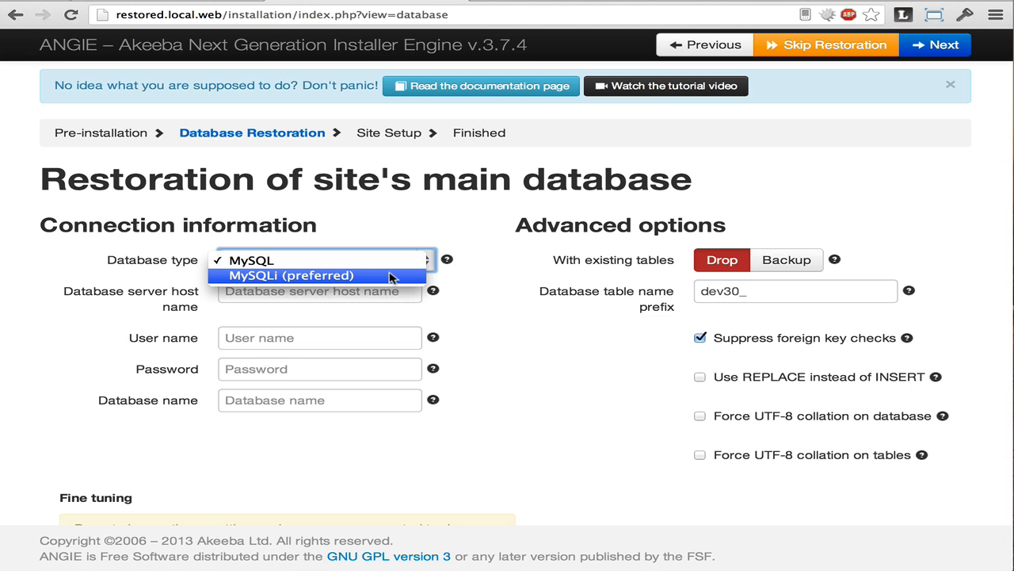
{"action": "left_click", "coordinate": [391, 277]}
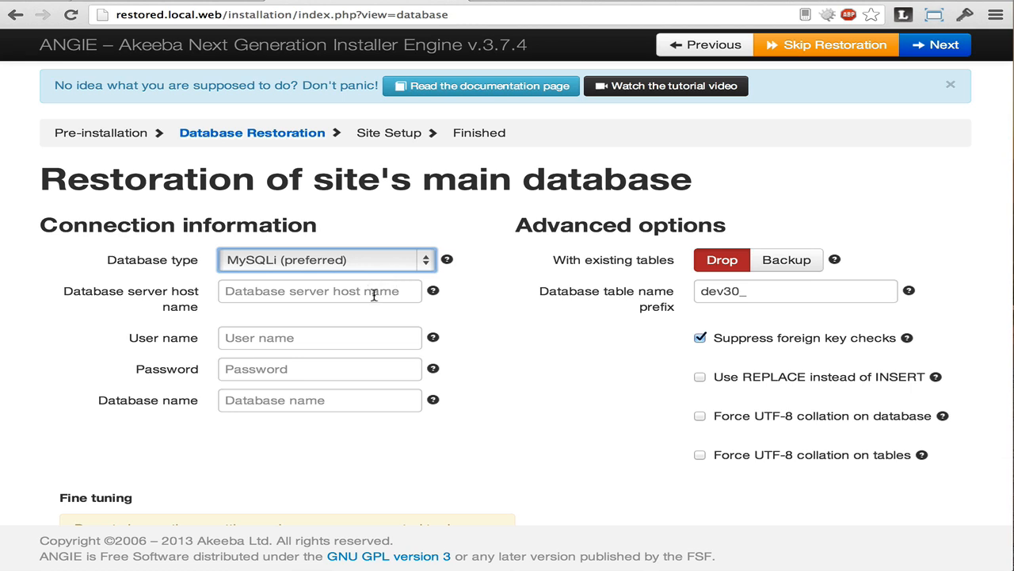
Step: Enter host localhost, user name restored, the password, and database name restored
{"action": "left_click", "coordinate": [374, 292]}
{"action": "type", "text": "localhost"}
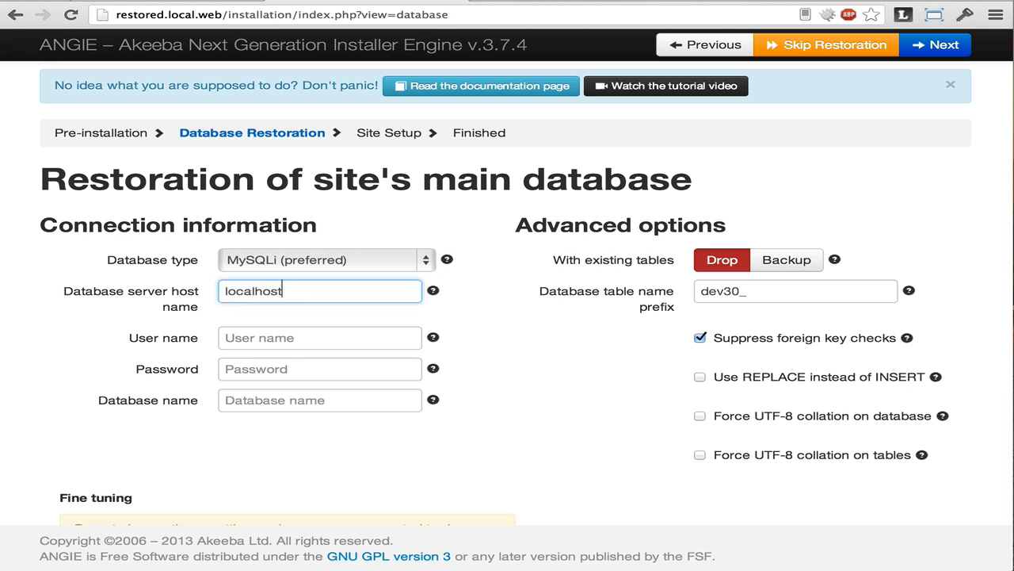
{"action": "left_click", "coordinate": [361, 336]}
{"action": "type", "text": "restp"}
{"action": "key", "text": "BackSpace"}
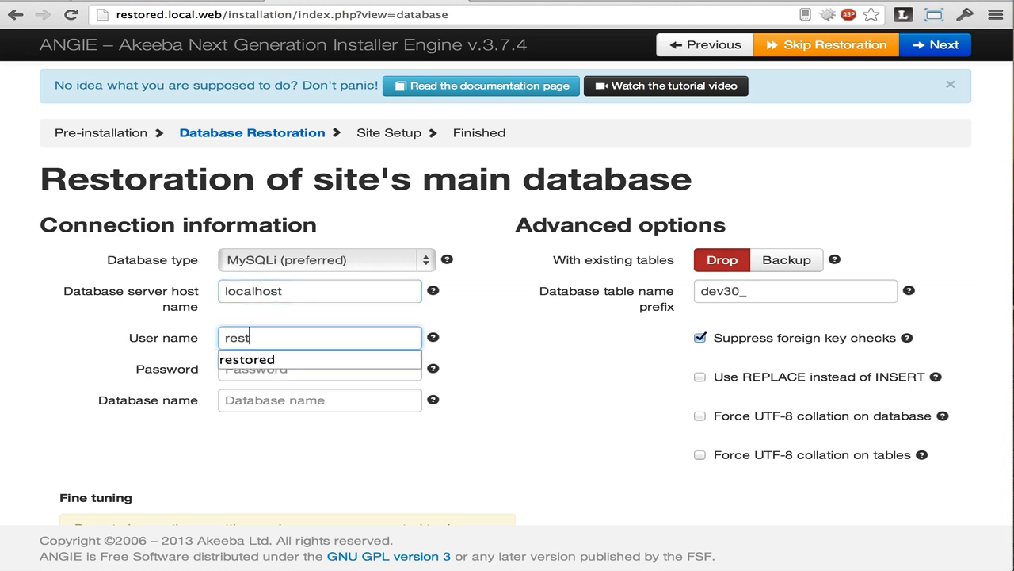
{"action": "type", "text": "ored"}
{"action": "key", "text": "Tab"}
{"action": "type", "text": "restored"}
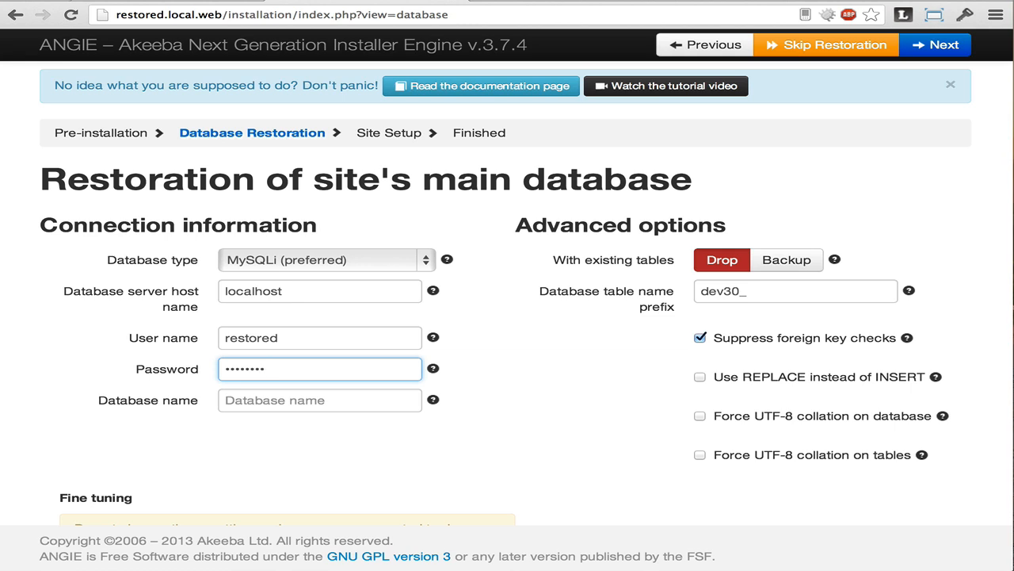
{"action": "key", "text": "Tab"}
{"action": "type", "text": "rest"}
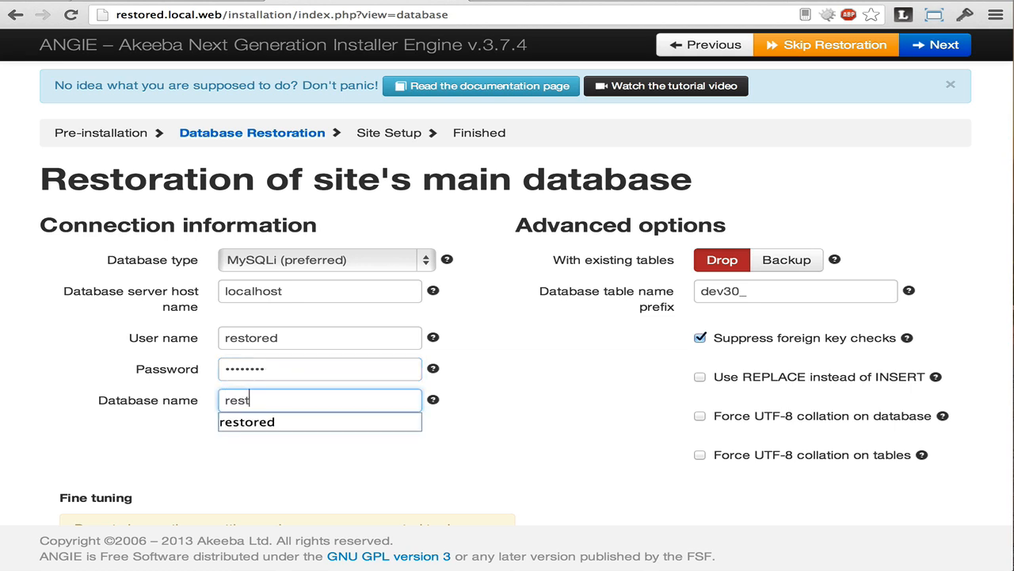
{"action": "type", "text": "ored"}
{"action": "key", "text": "shift+Tab"}
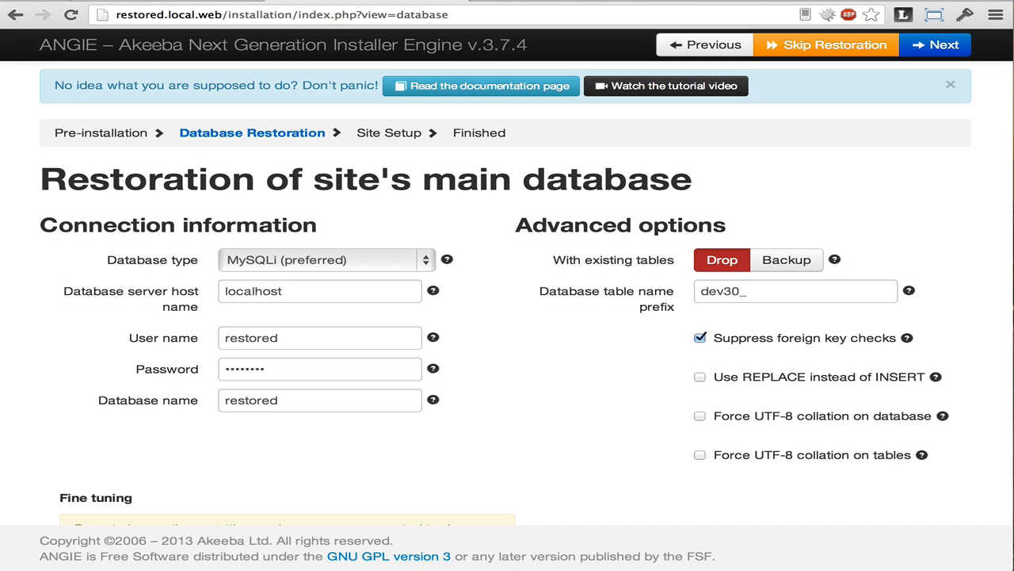
{"action": "scroll", "coordinate": [507, 317], "scroll_direction": "down", "scroll_amount": 4}
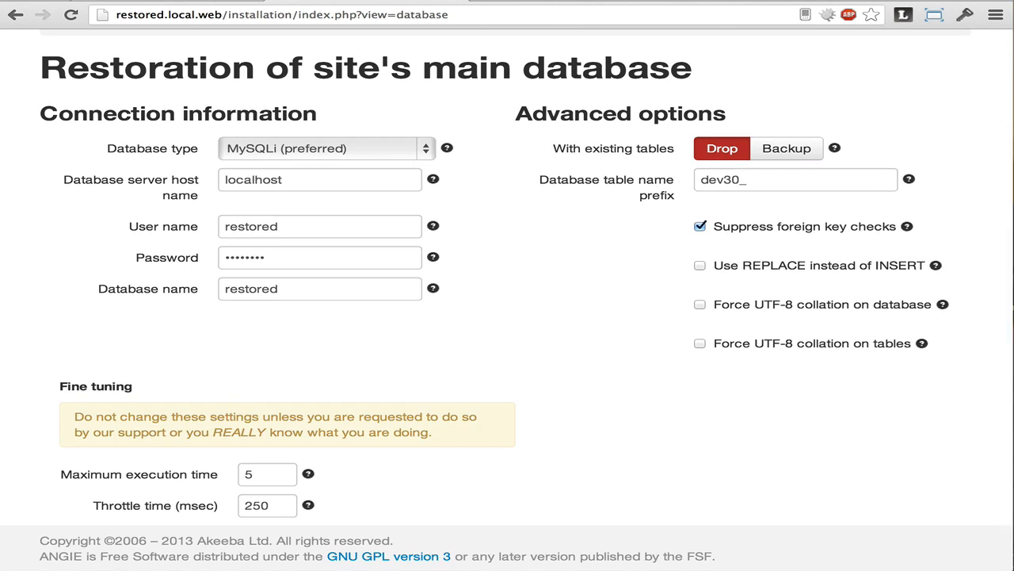
{"action": "scroll", "coordinate": [507, 317], "scroll_direction": "up", "scroll_amount": 4}
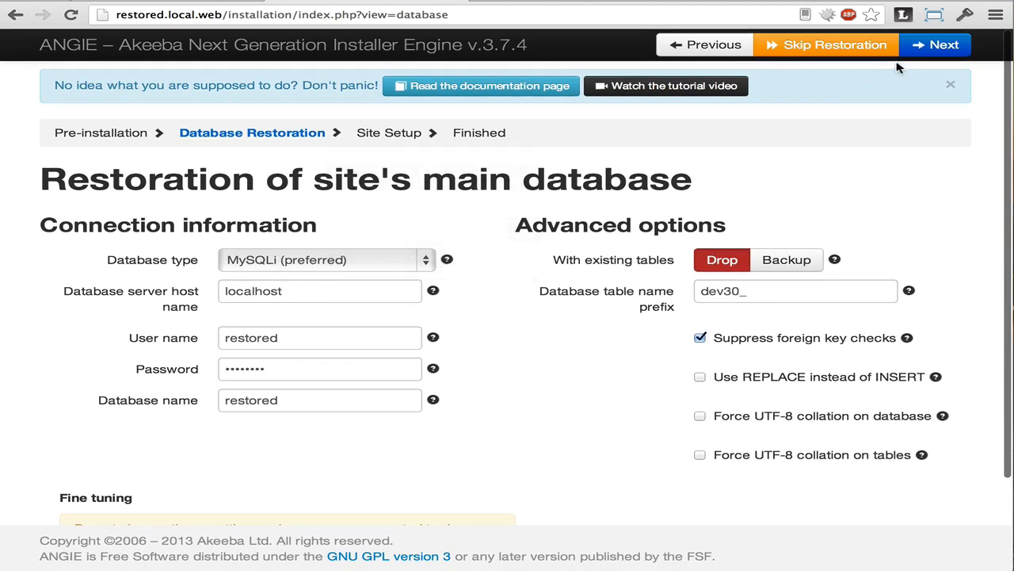
Step: Run the database restoration and continue past the success notice to Site Setup
{"action": "left_click", "coordinate": [939, 45]}
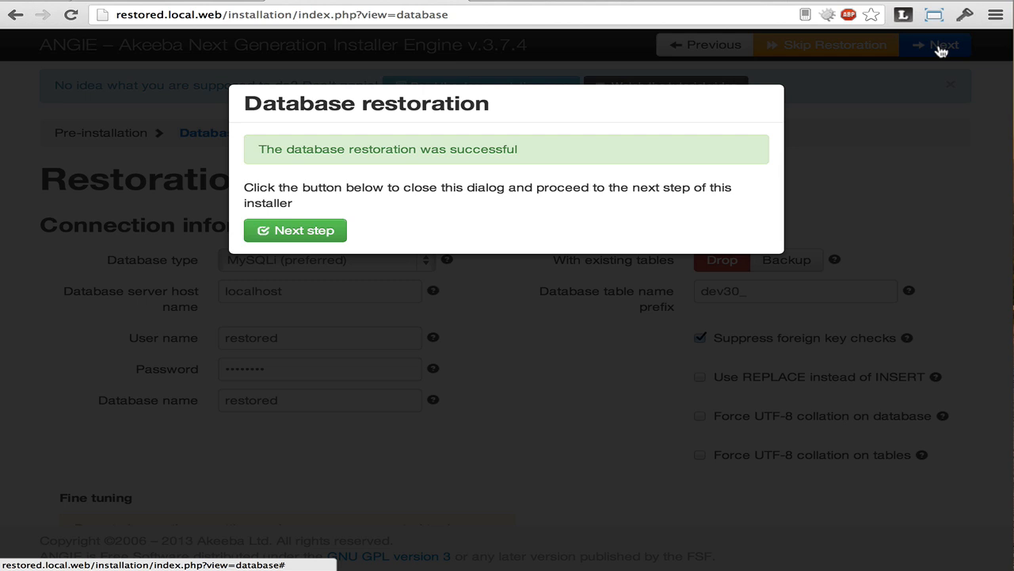
{"action": "left_click", "coordinate": [312, 236]}
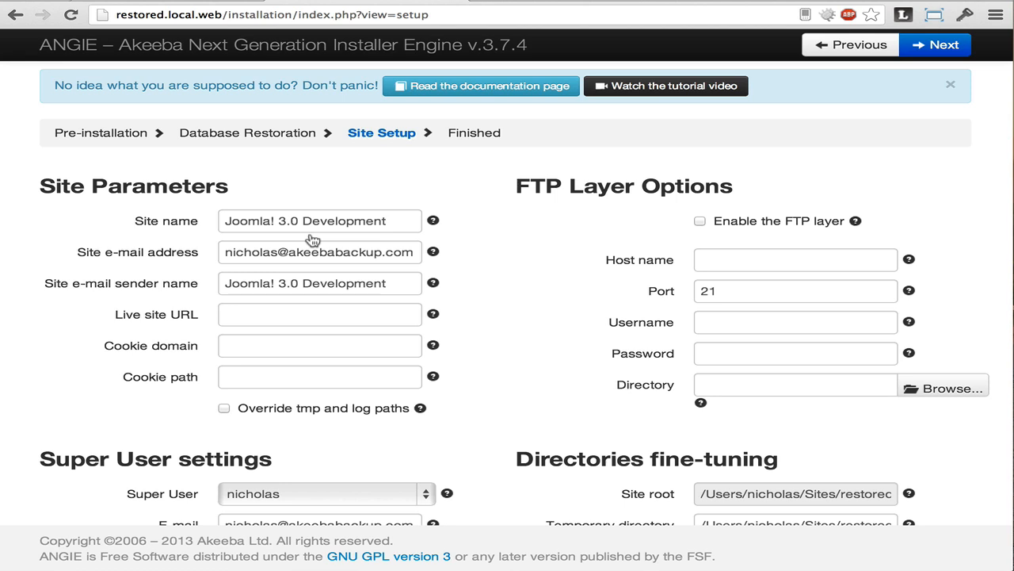
Step: Enable 'Override tmp and log paths' under Site Parameters
{"action": "left_click", "coordinate": [307, 415]}
{"action": "scroll", "coordinate": [307, 415], "scroll_direction": "down", "scroll_amount": 3}
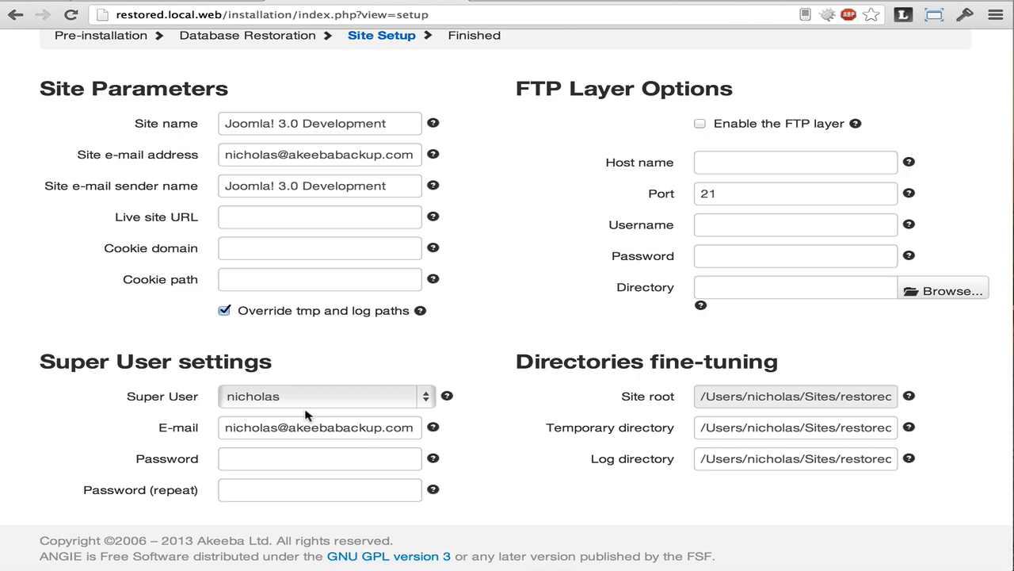
{"action": "scroll", "coordinate": [499, 380], "scroll_direction": "up", "scroll_amount": 3}
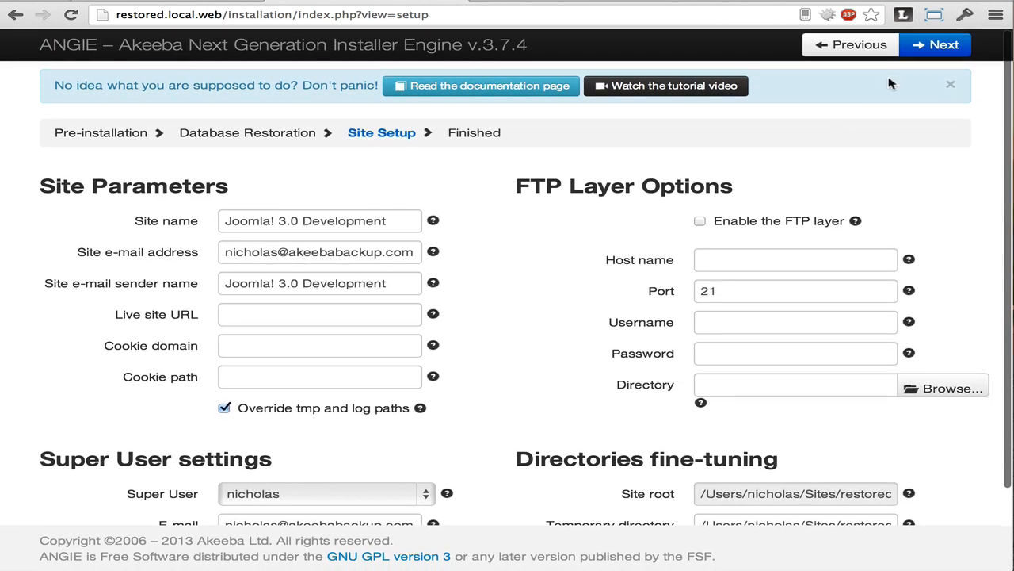
Step: Complete site setup and reach the Finished step with installation-folder removal guidance
{"action": "left_click", "coordinate": [936, 44]}
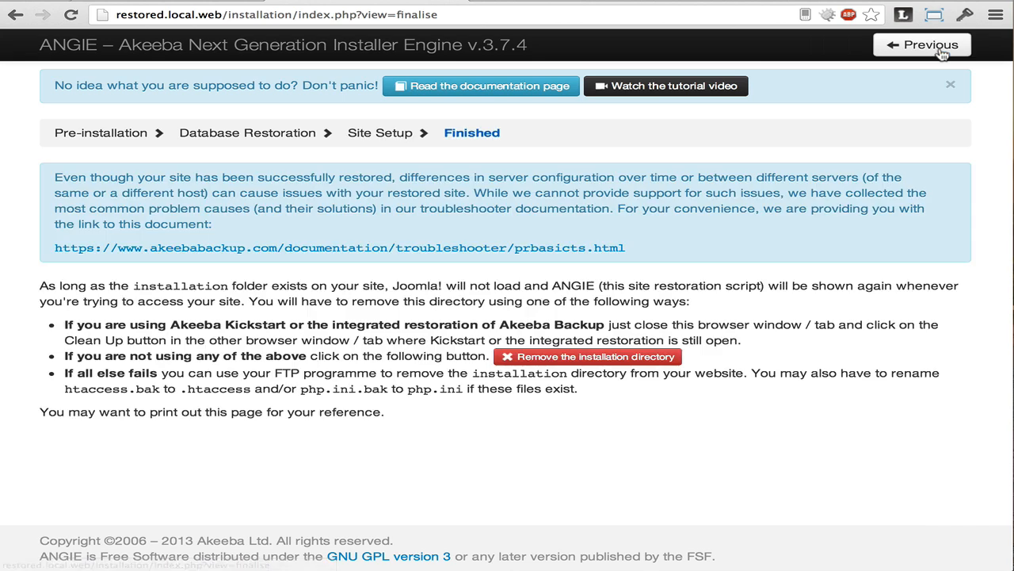